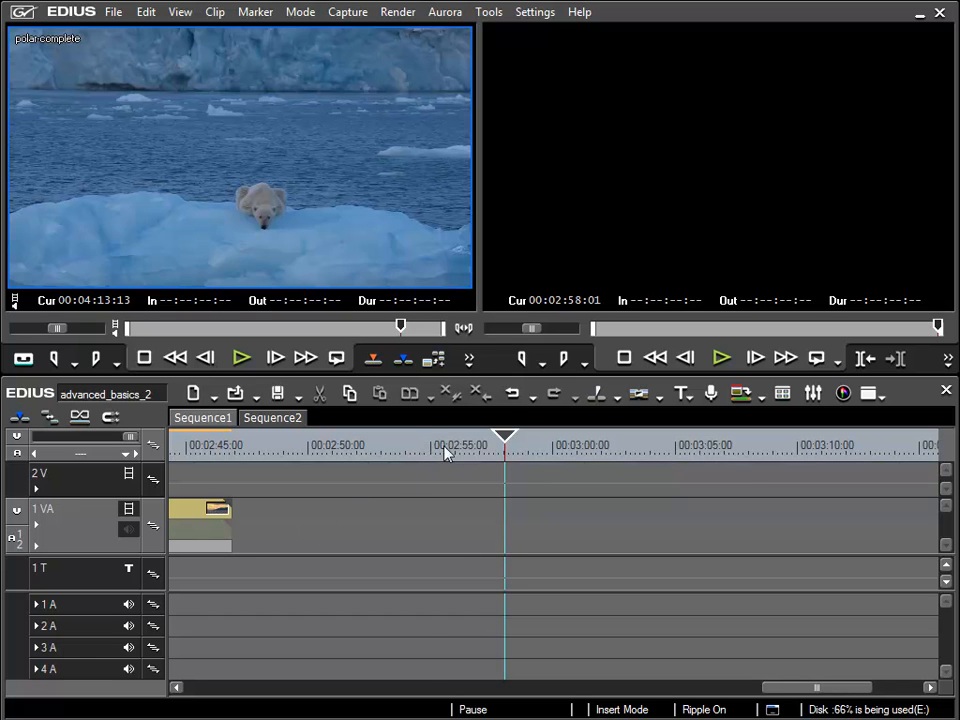
# Mark a timeline range starting at 00:02:55:00 with a duration of 3 seconds
pyautogui.click(432, 455)
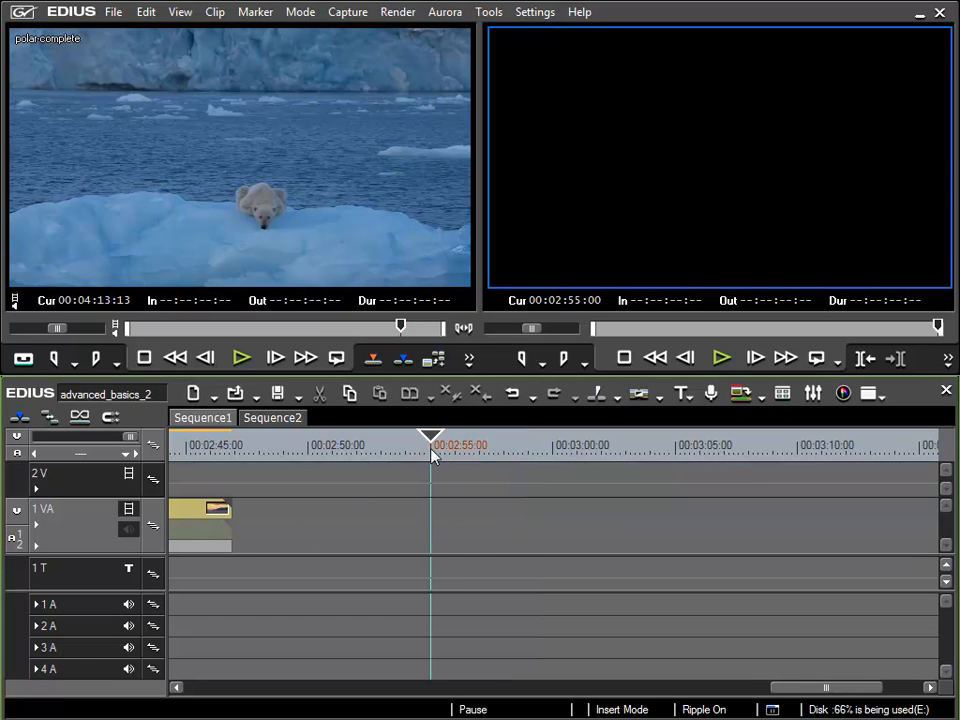
pyautogui.click(521, 357)
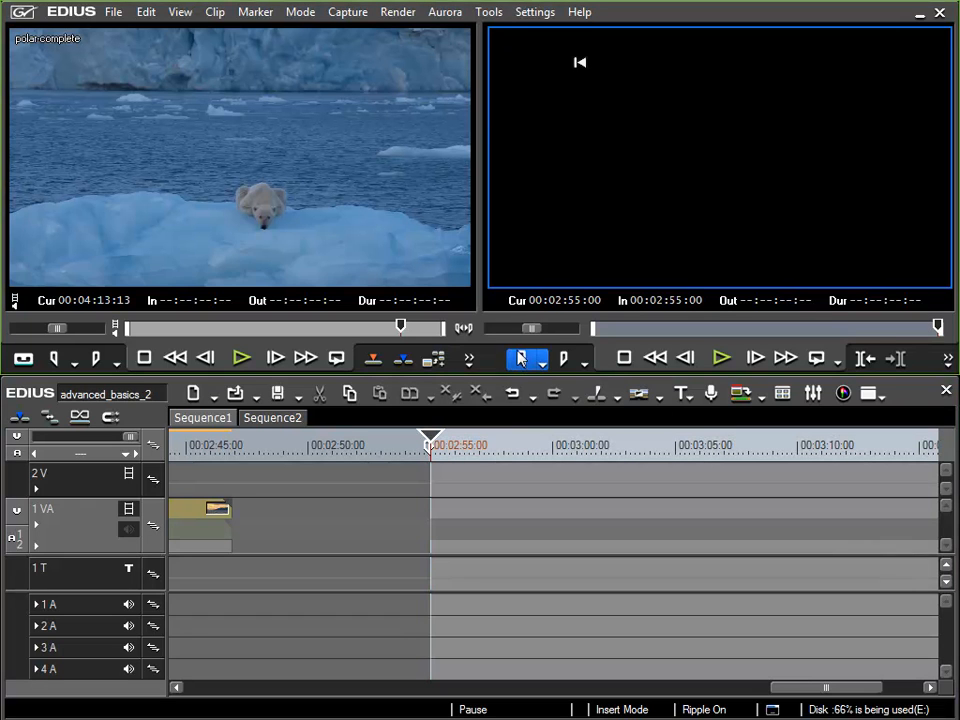
pyautogui.click(884, 303)
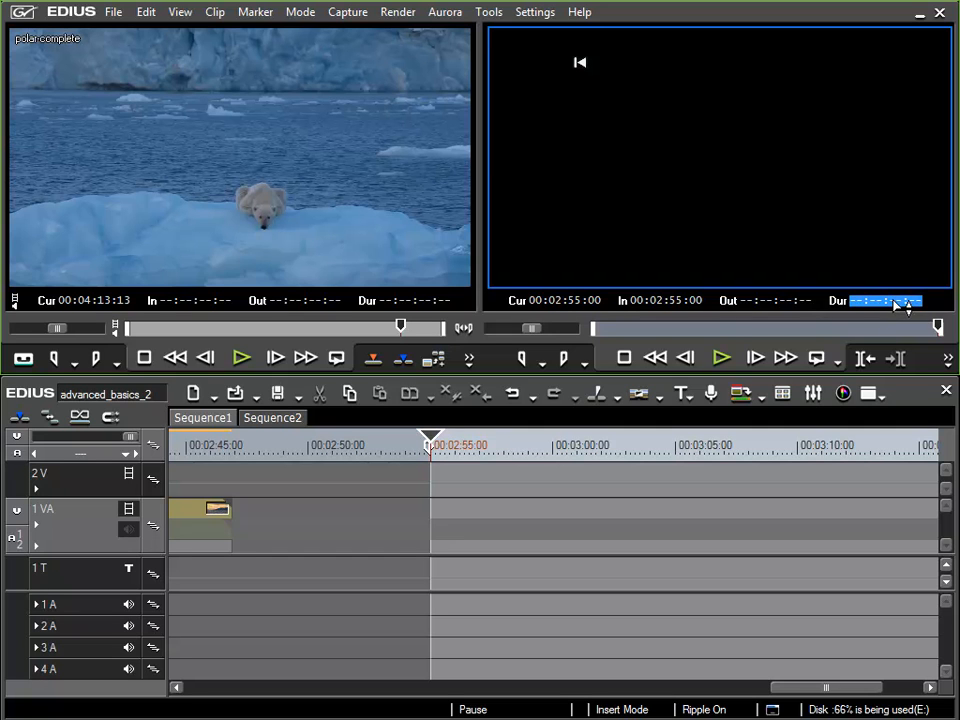
pyautogui.write('300')
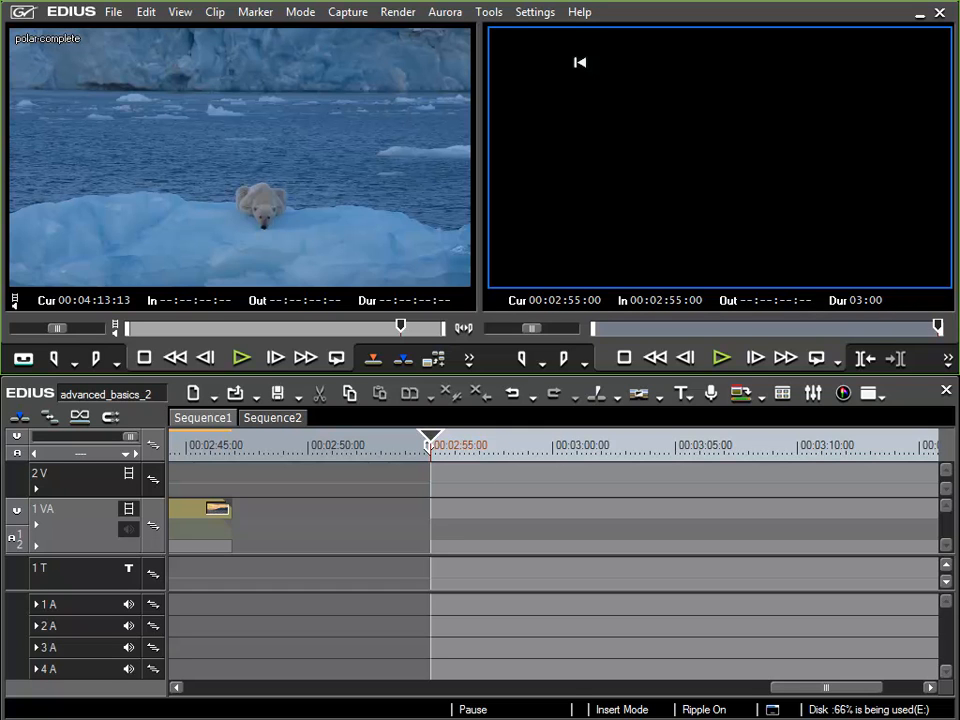
pyautogui.press('Return')
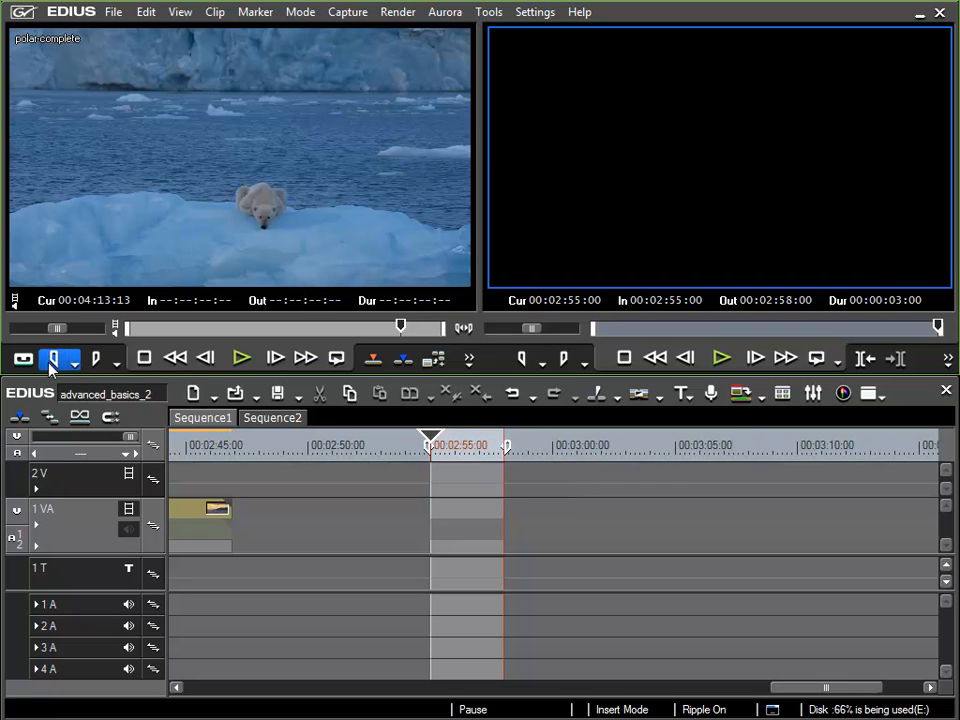
# Set the source out point at 00:04:13:13, try overwriting the marked timeline range with polar-complete, and undo the placement
pyautogui.click(100, 360)
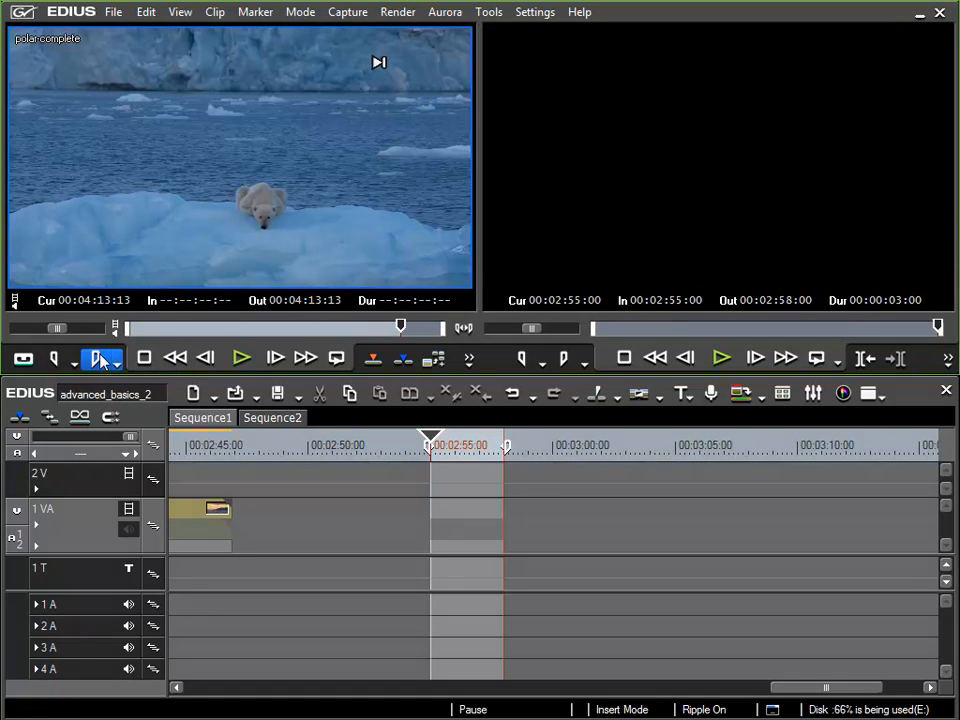
pyautogui.click(372, 360)
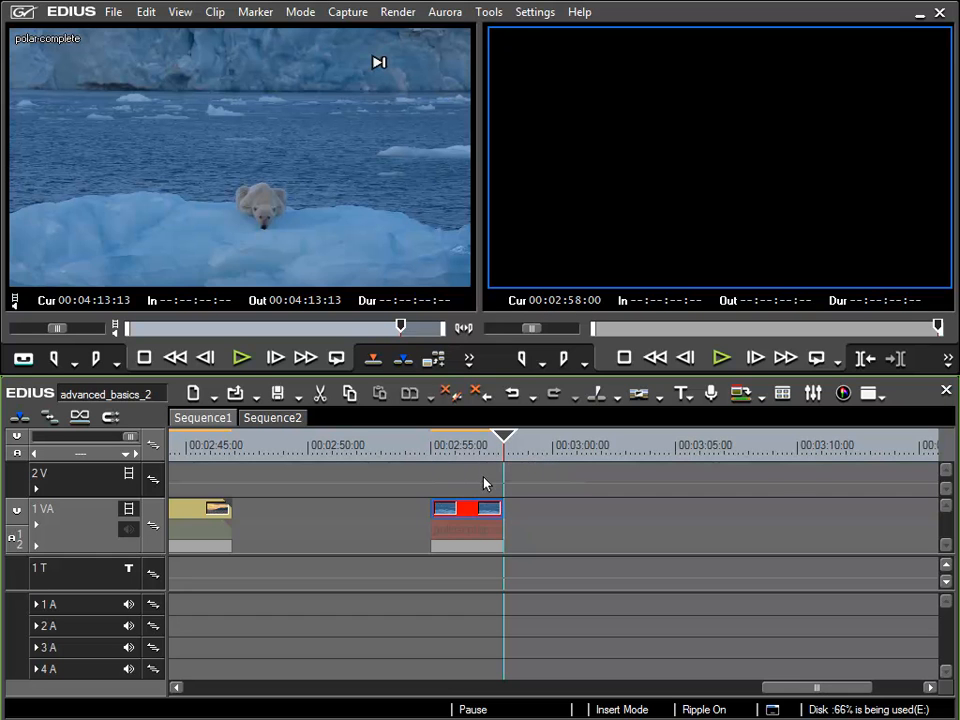
pyautogui.press('Left')
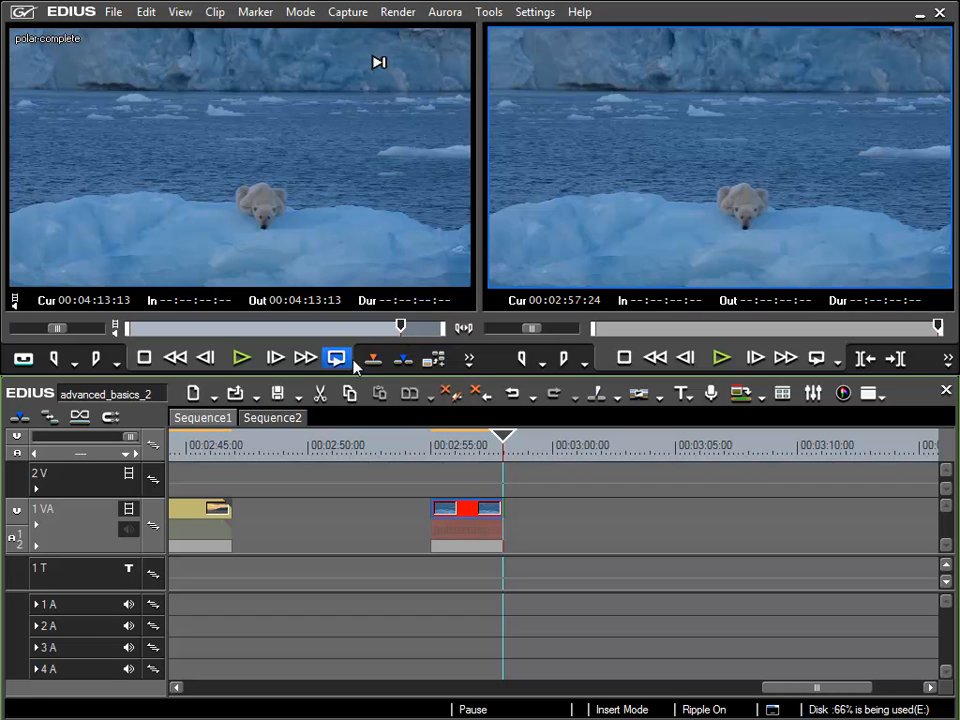
pyautogui.click(512, 393)
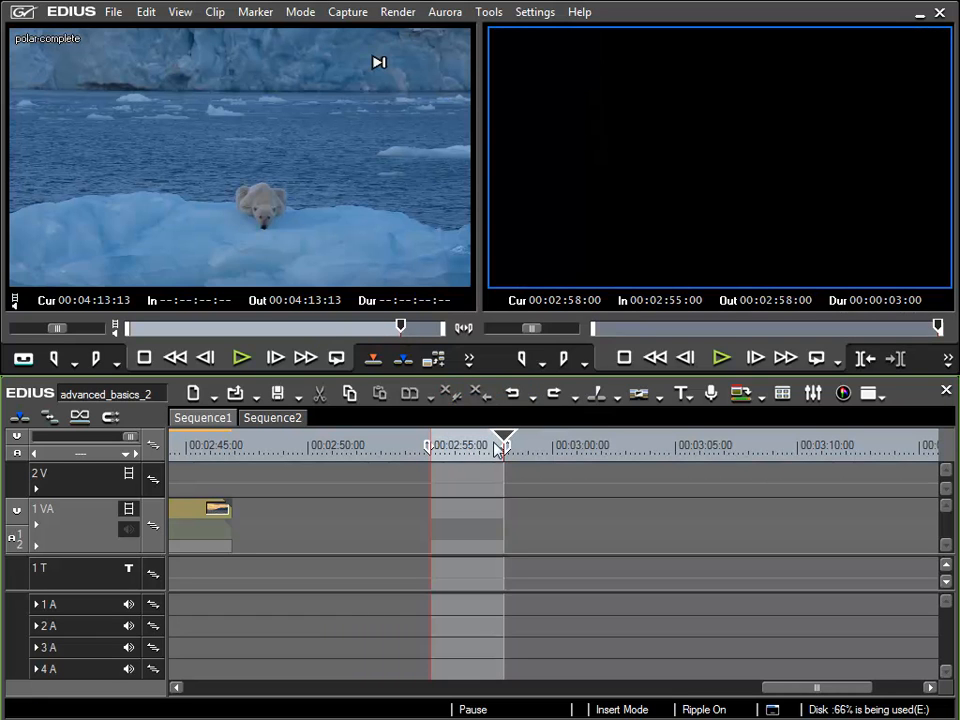
# Try placing the source clip with the timeline out point extended to 00:03:09:13, and delete the clip placed at 00:02:55:00
pyautogui.moveTo(505, 446); pyautogui.dragTo(789, 452)
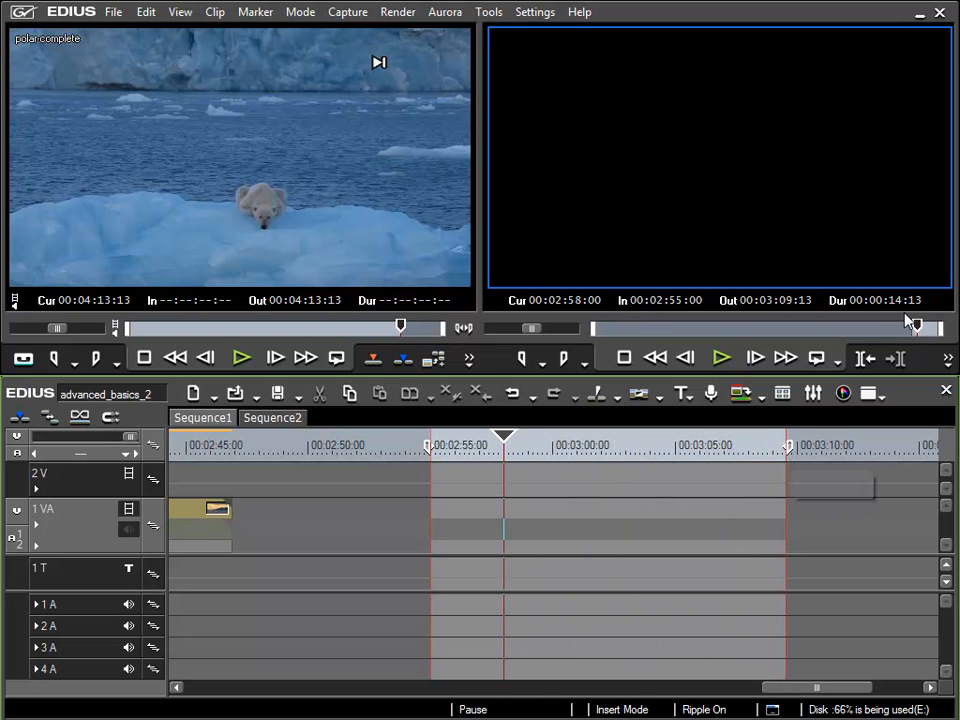
pyautogui.click(374, 361)
pyautogui.moveTo(778, 452); pyautogui.dragTo(654, 476)
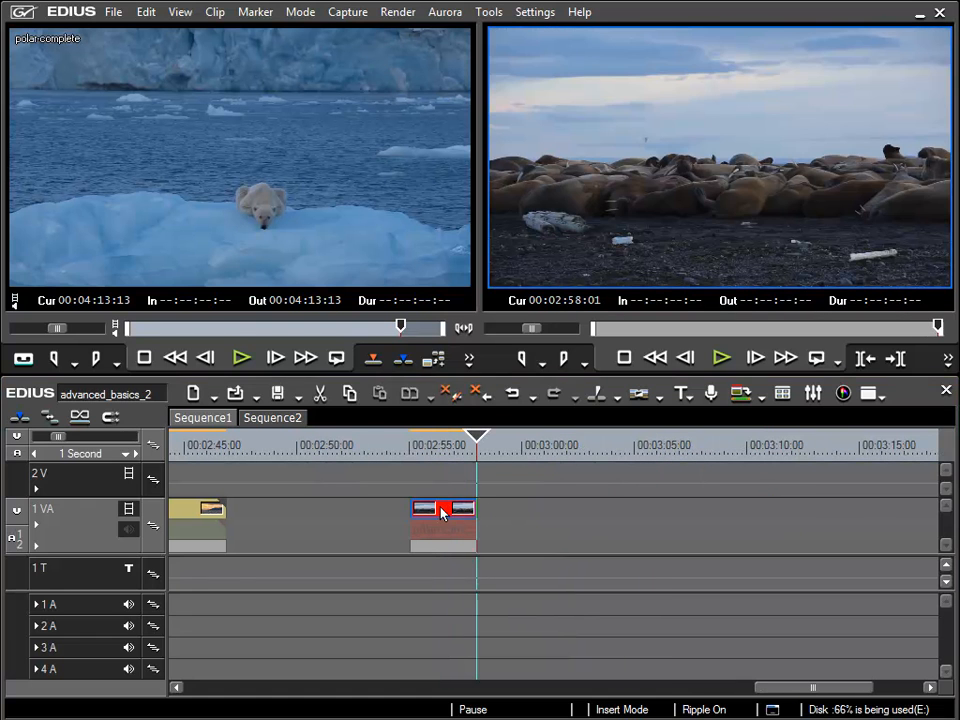
pyautogui.press('Delete')
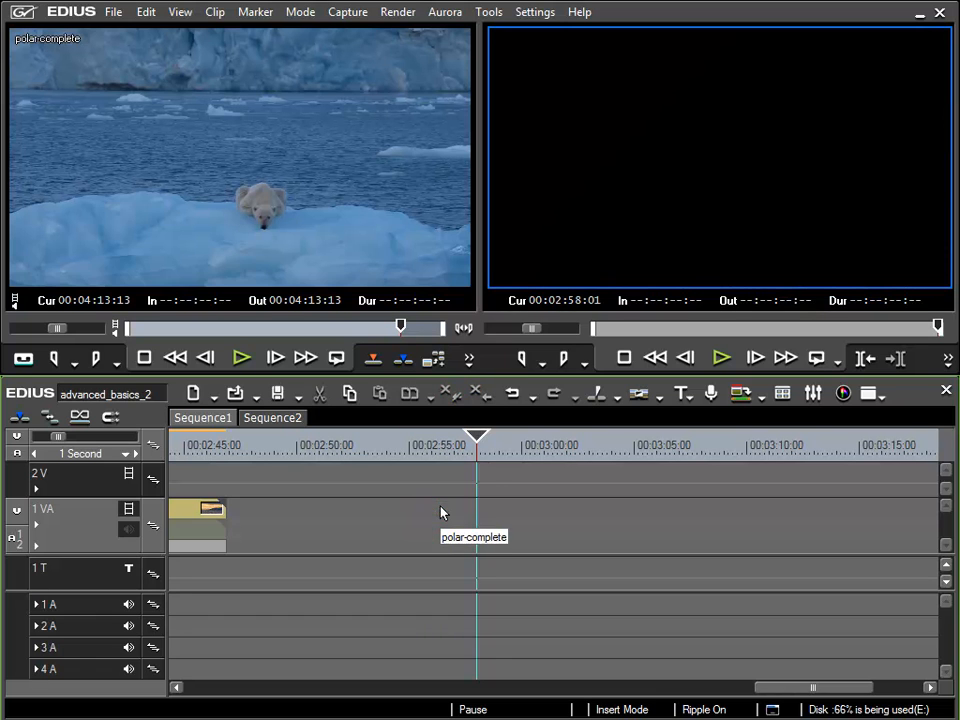
# Mark a longer timeline range from 00:02:48:24 to 00:04:00:11, with the timeline scale at 5 Seconds
pyautogui.moveTo(296, 453); pyautogui.dragTo(272, 447)
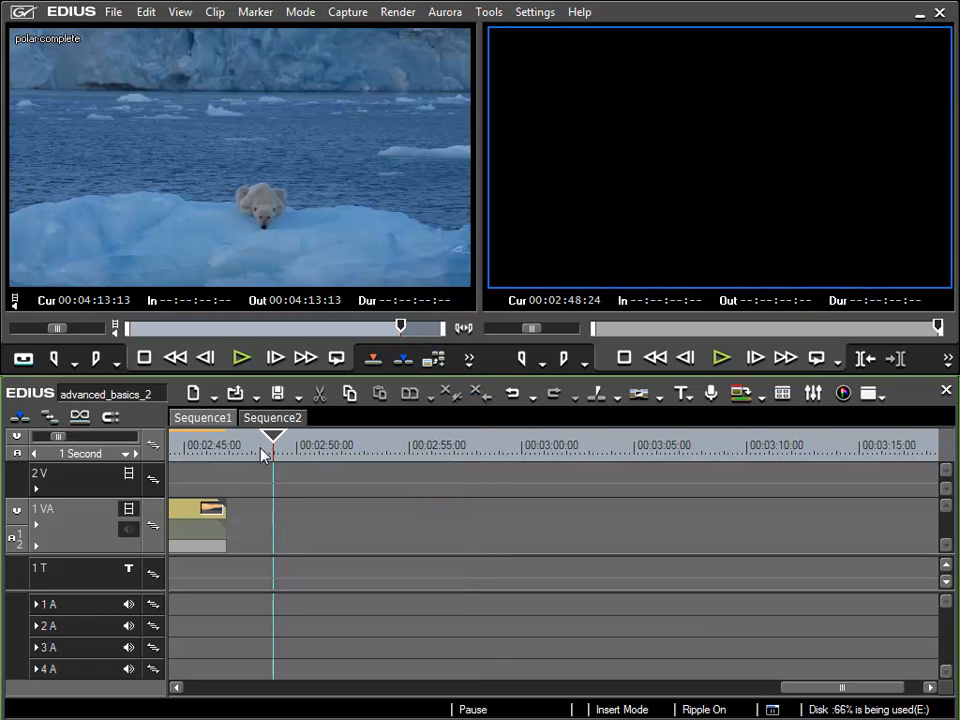
pyautogui.press('i')
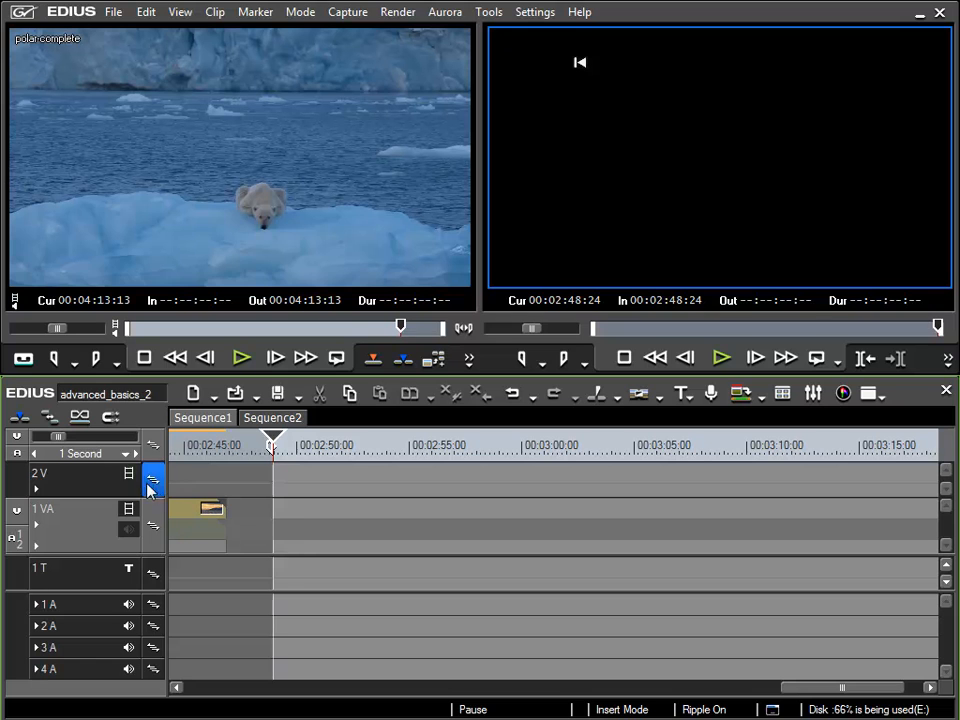
pyautogui.click(135, 454)
pyautogui.click(135, 454)
pyautogui.click(135, 454)
pyautogui.moveTo(740, 448); pyautogui.dragTo(596, 448)
pyautogui.press('o')
pyautogui.press('o')
pyautogui.press('o')
pyautogui.press('o')
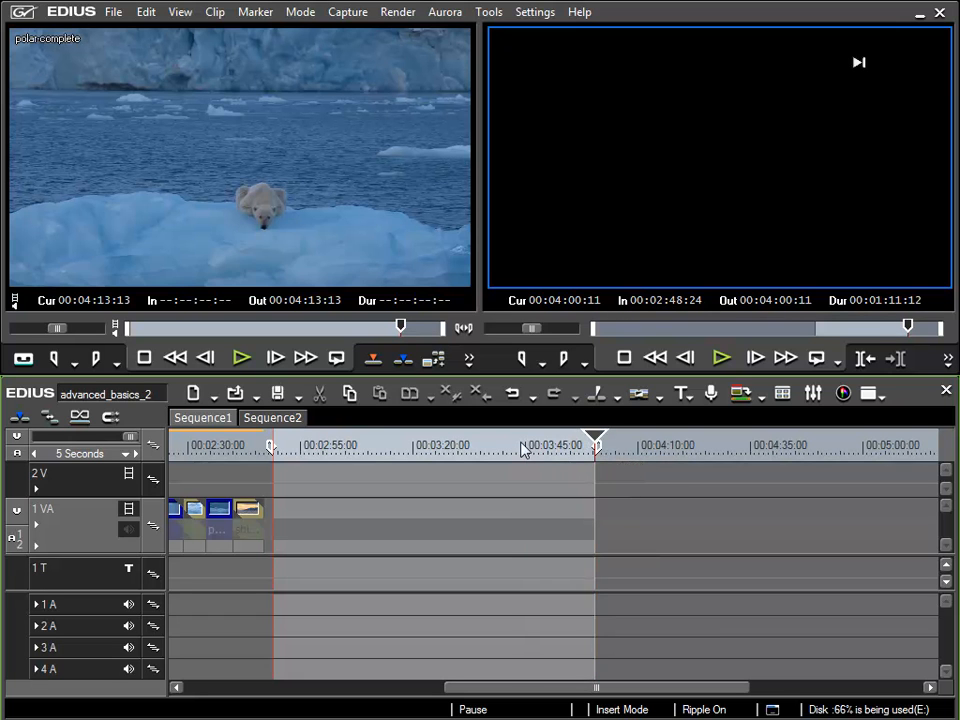
# Try overwriting the marked range on track 1 VA with polar-complete, and delete the placed clip after checking its last frame
pyautogui.click(376, 368)
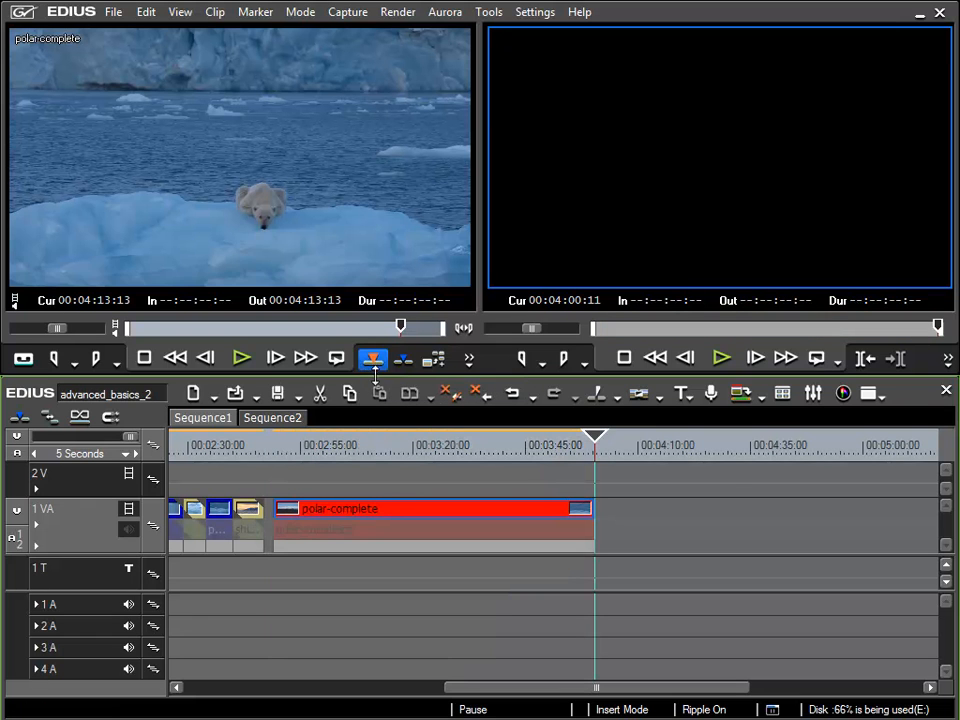
pyautogui.click(592, 443)
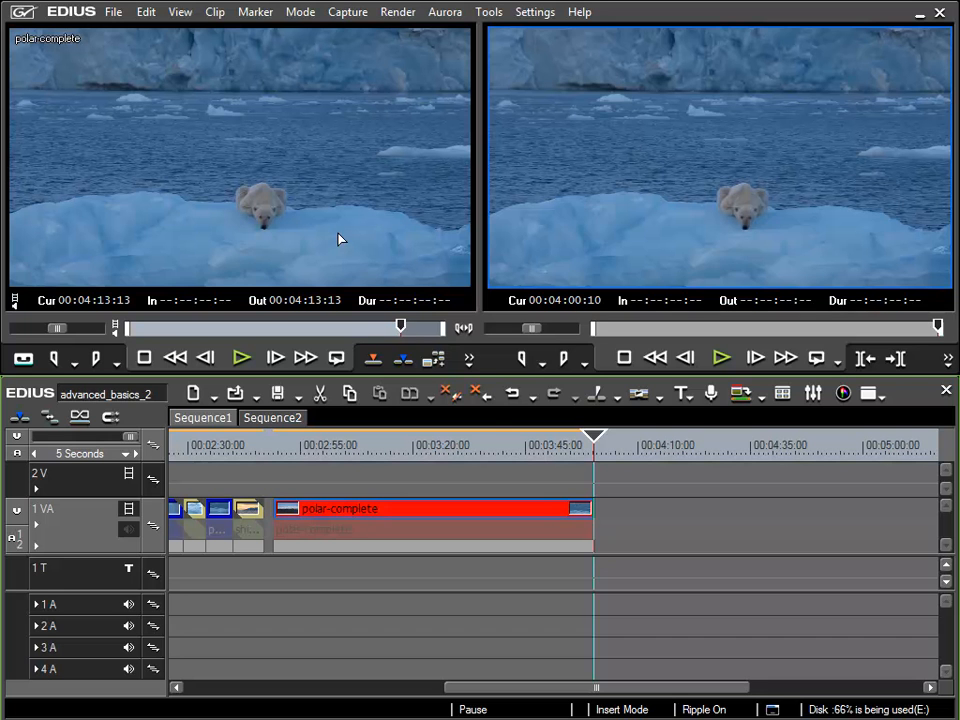
pyautogui.moveTo(588, 456); pyautogui.dragTo(577, 492)
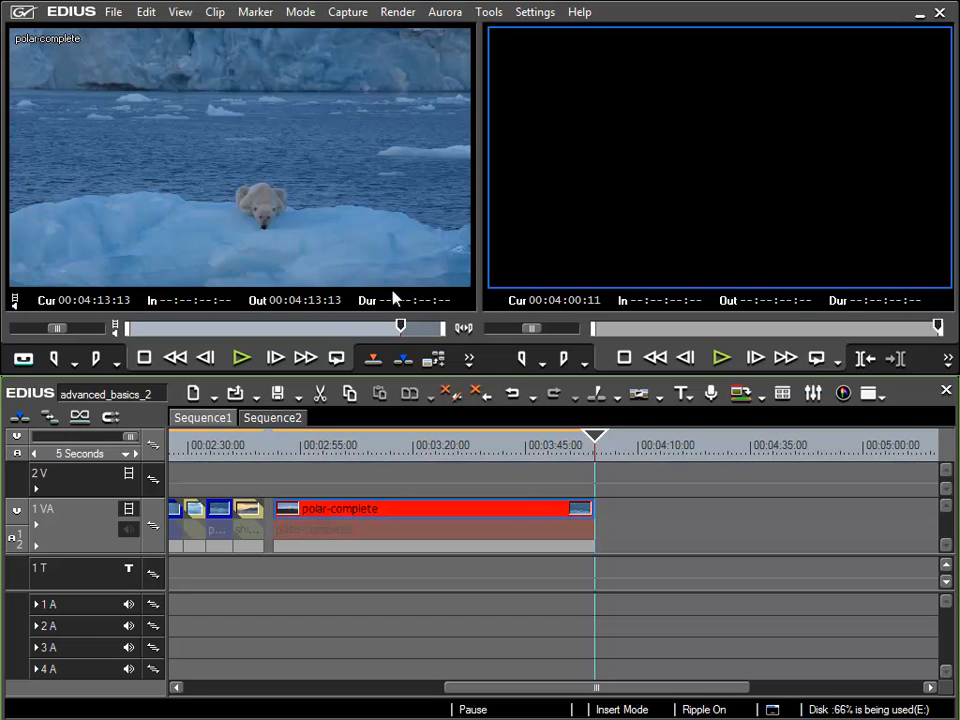
pyautogui.press('Delete')
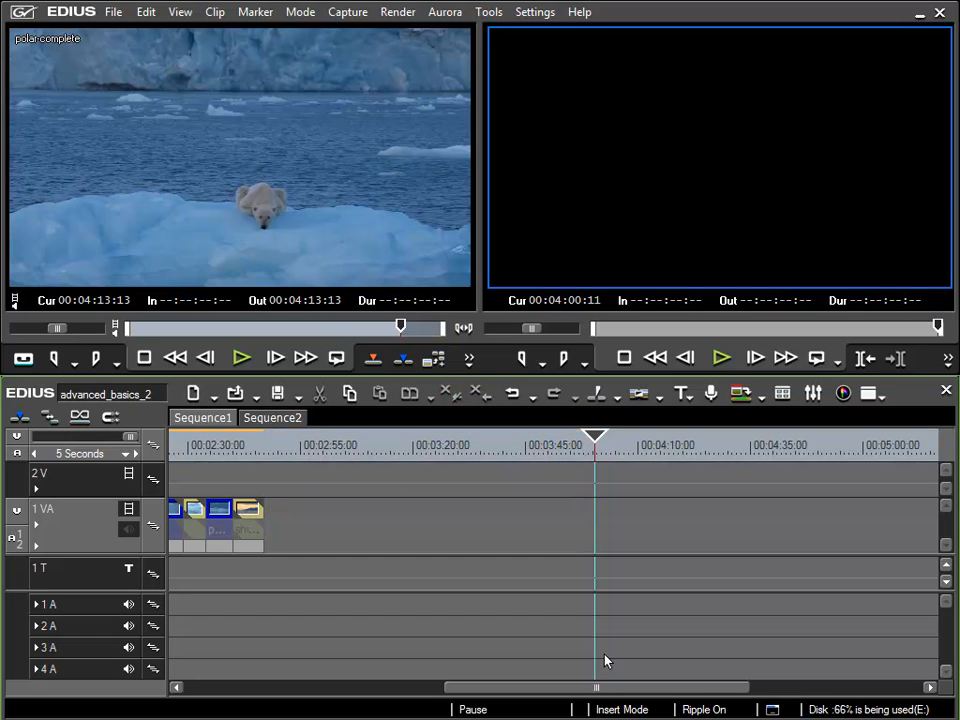
# Mark the range of the walrus clip starting at 00:01:08:21, overwrite it with polar-complete, and check the placed clip's last frame
pyautogui.moveTo(580, 686); pyautogui.dragTo(326, 690)
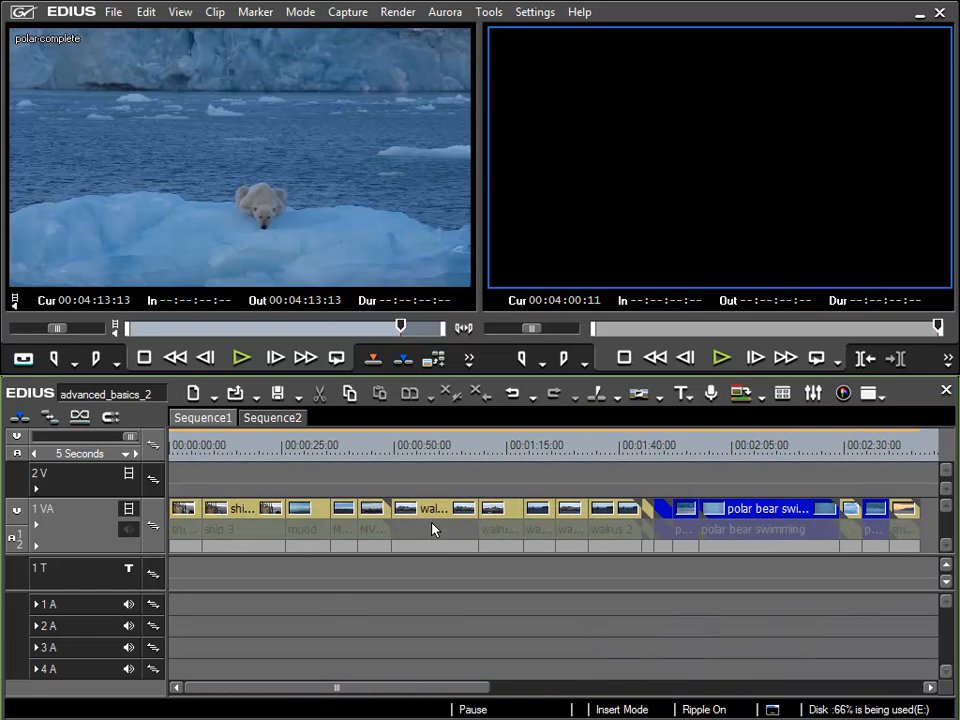
pyautogui.click(506, 515)
pyautogui.press('z')
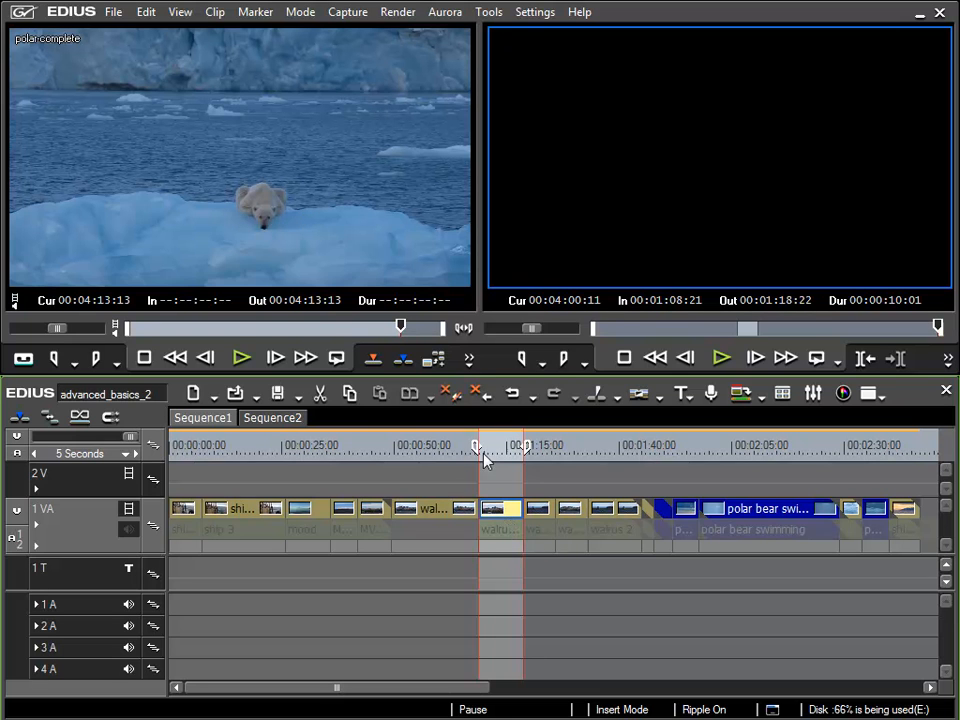
pyautogui.click(373, 360)
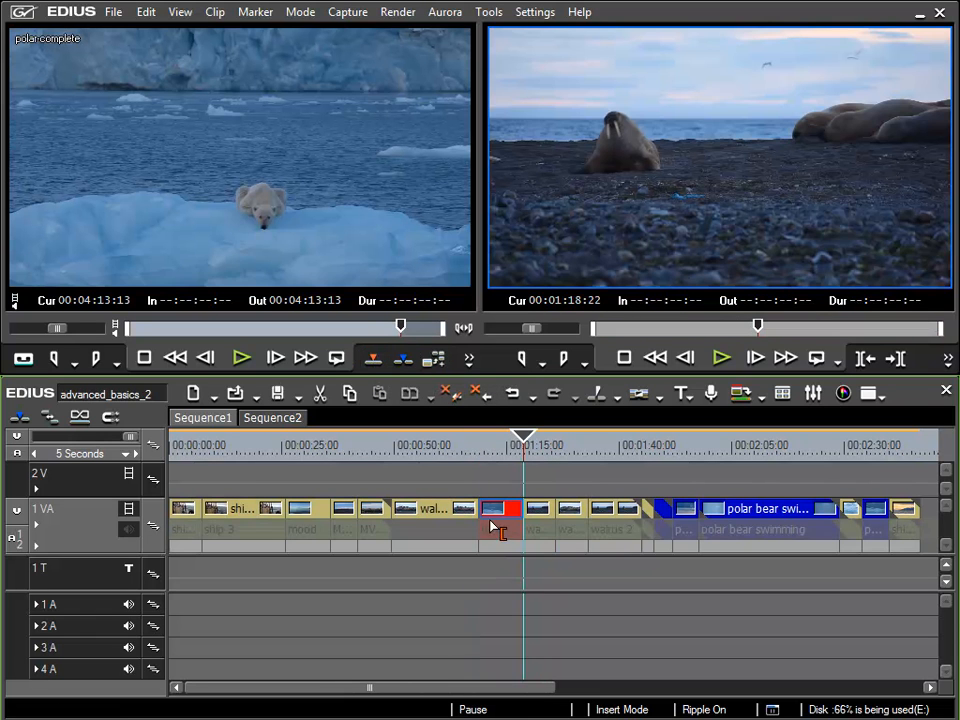
pyautogui.press('Left')
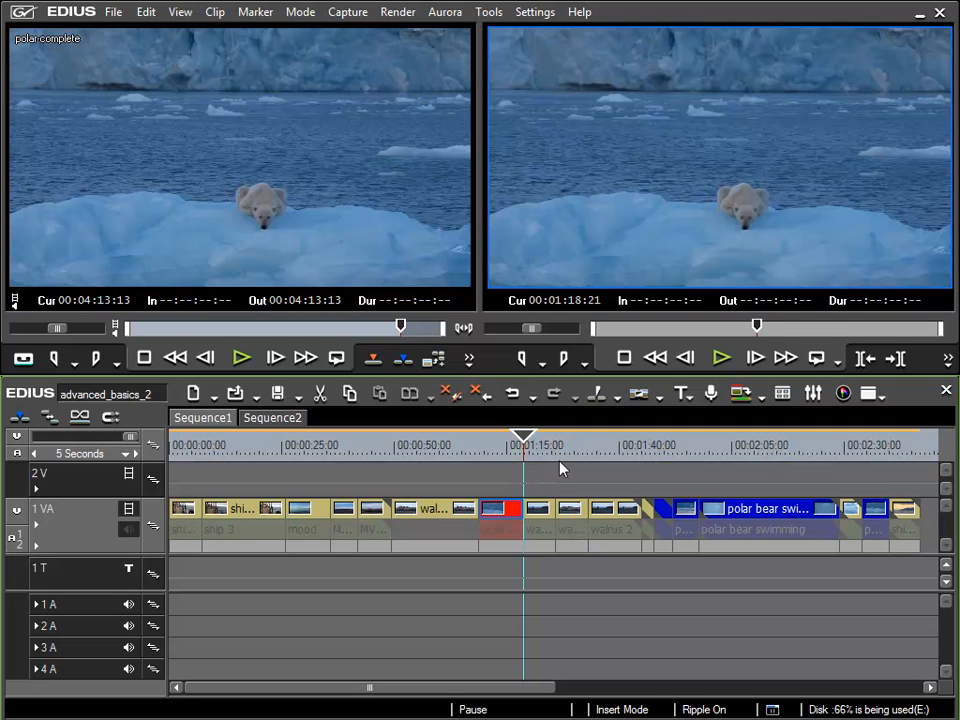